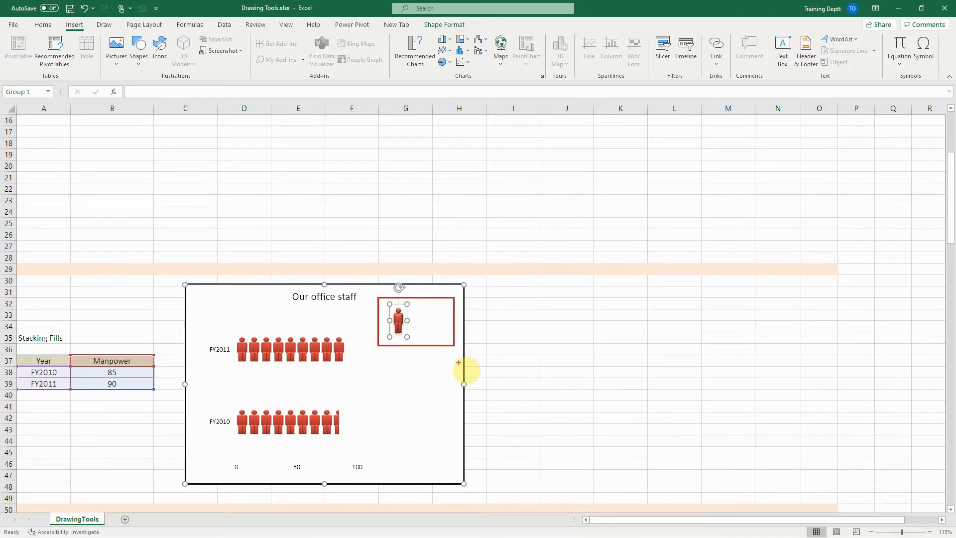
Add a text box reading "=10 People" beside the single person figure in the "Our office staff" chart
key("ctrl+z")
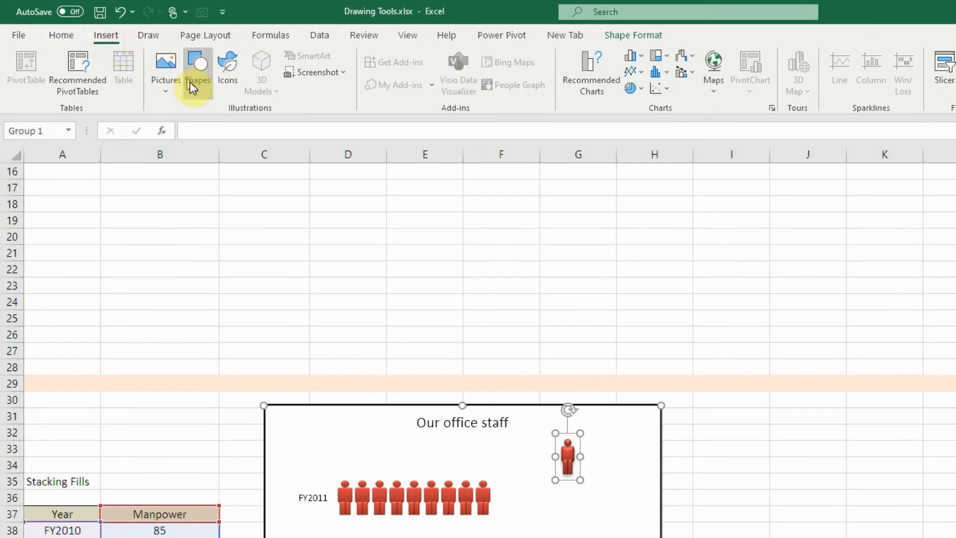
left_click(197, 92)
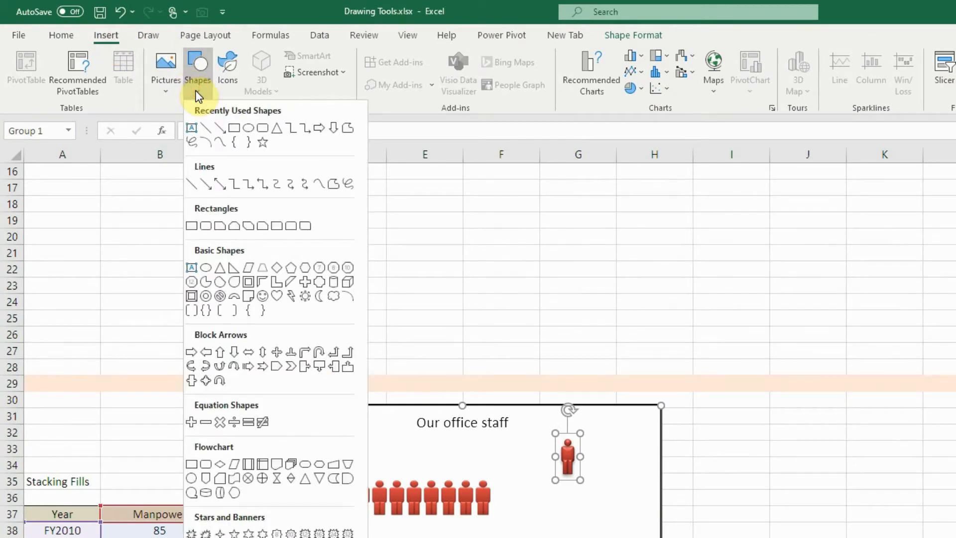
left_click(192, 128)
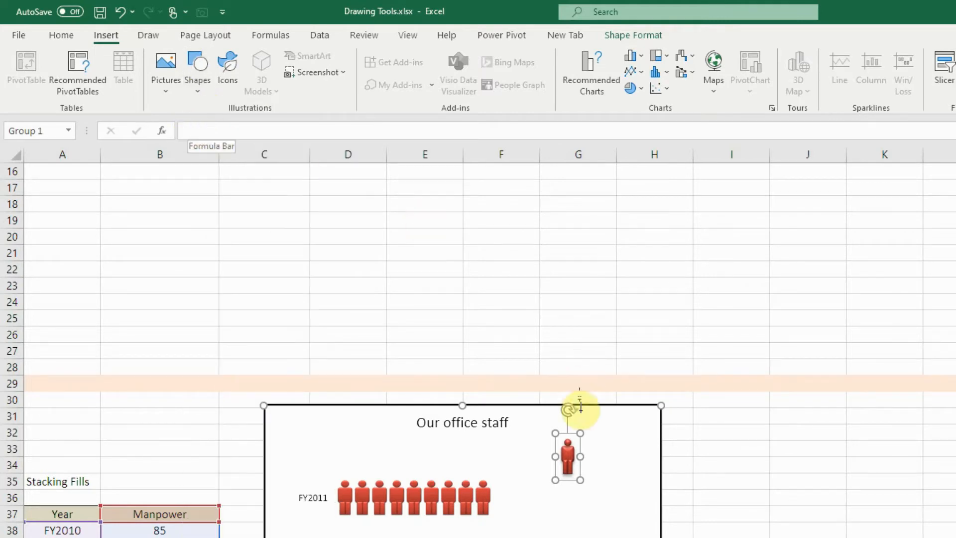
left_click_drag(588, 437, 652, 484)
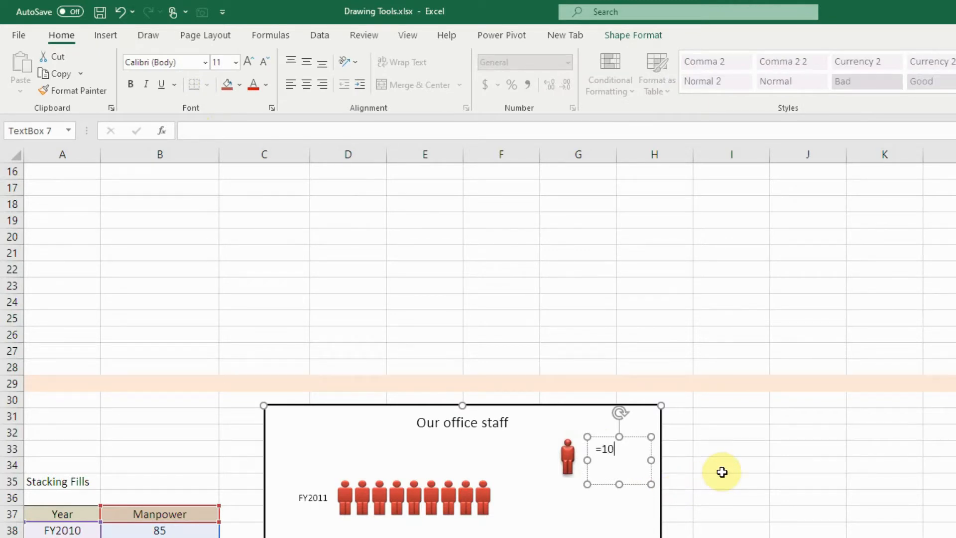
type("=10 People")
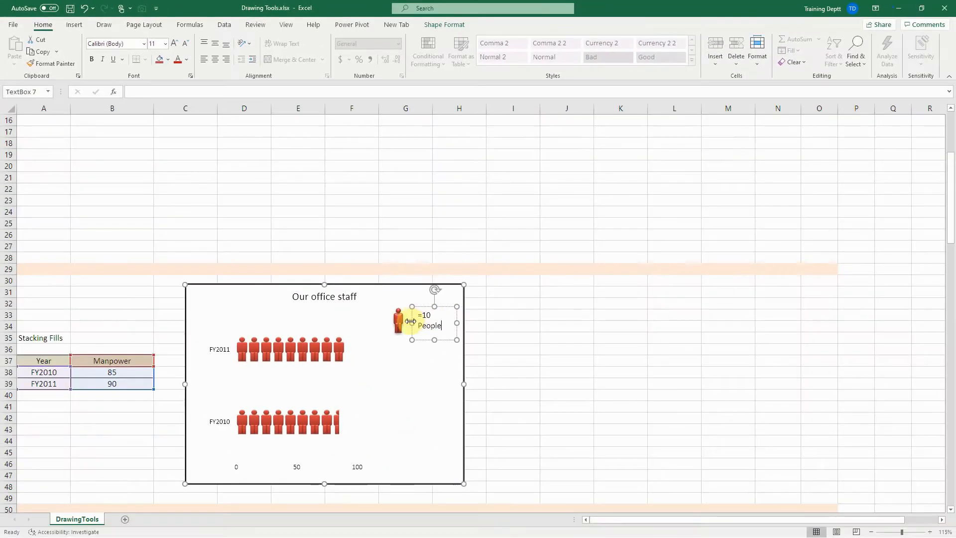
Resize the "=10 People" text box so its text fits on one line beside the figure, and make it 12 pt bold
left_click_drag(412, 322, 442, 311)
left_click(174, 43)
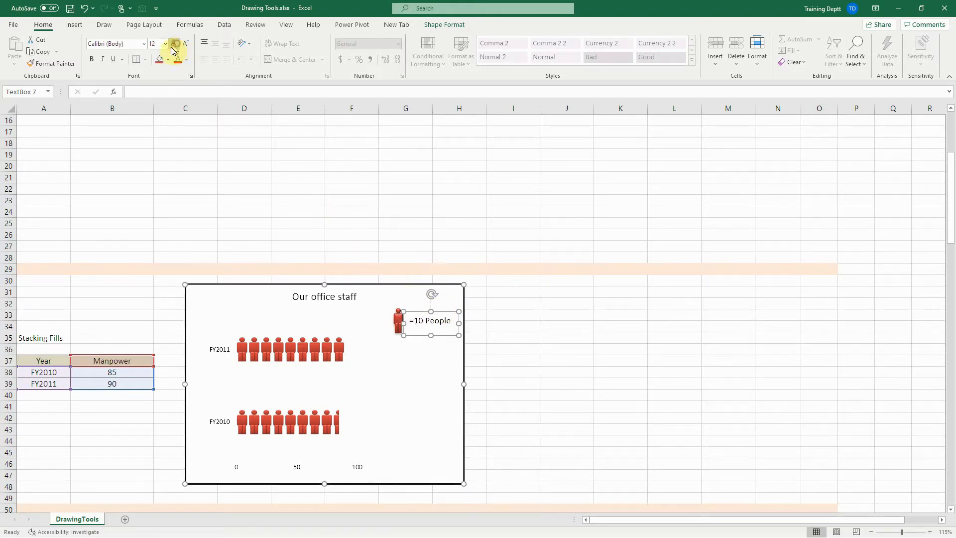
left_click(91, 60)
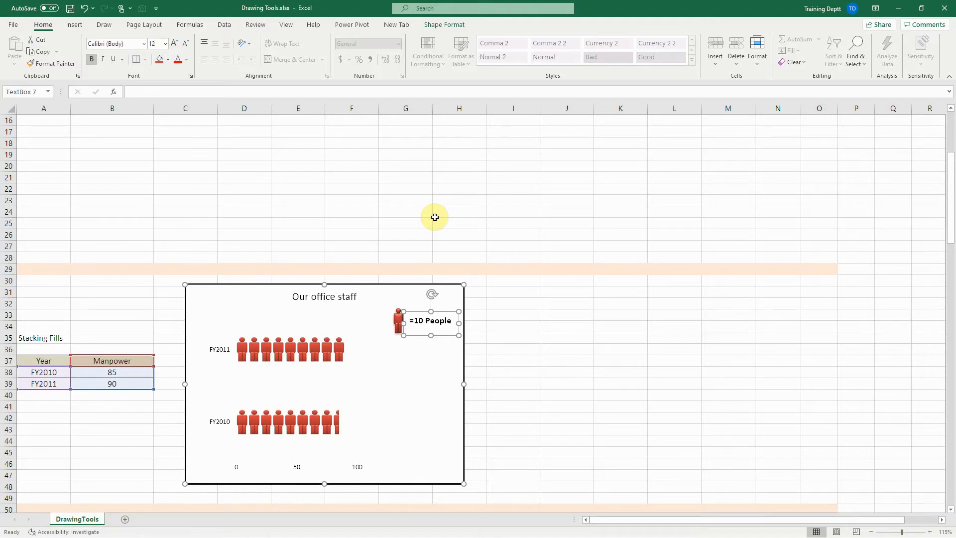
Review the Title and Name columns in A9:B14 under the "Why Drawing Tools?" heading
scroll(317, 241, "up", 5)
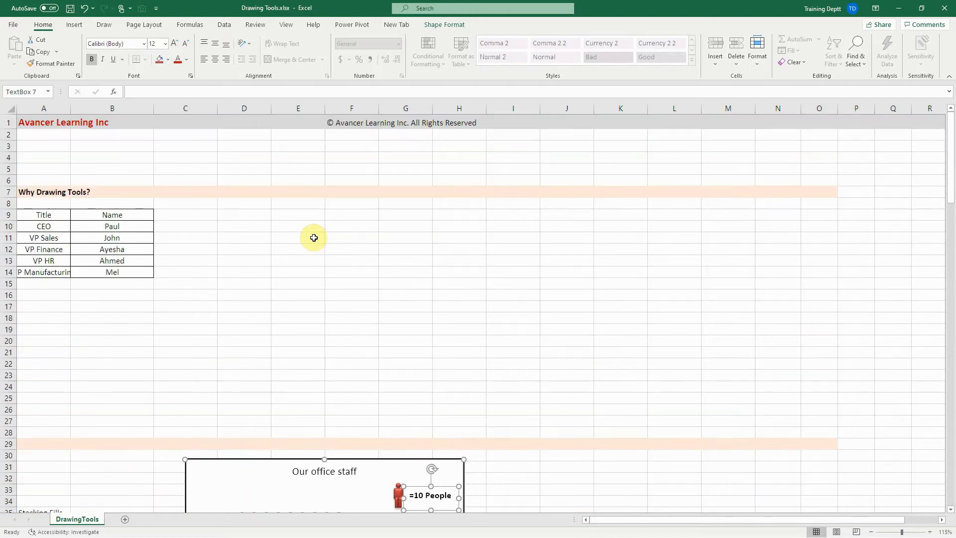
key("Escape")
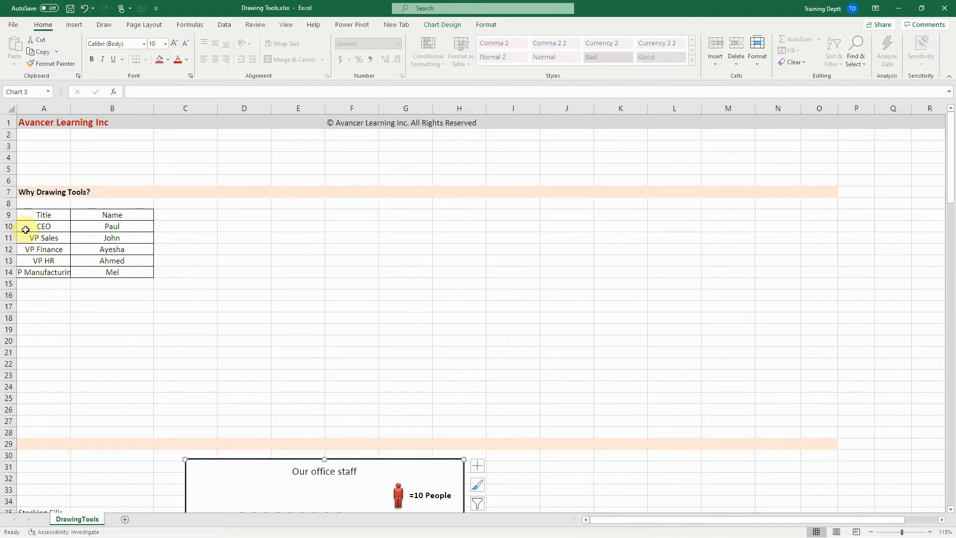
left_click_drag(41, 214, 43, 271)
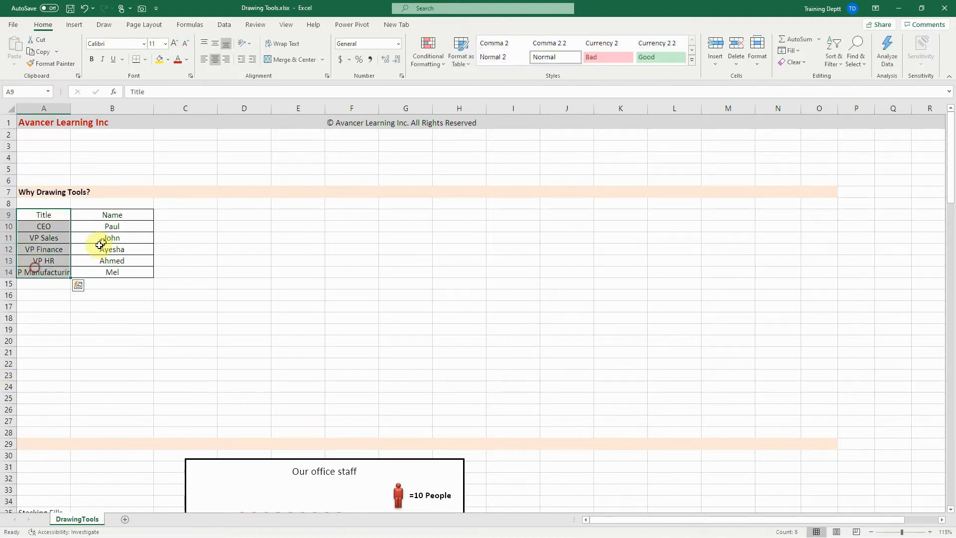
left_click_drag(107, 216, 115, 272)
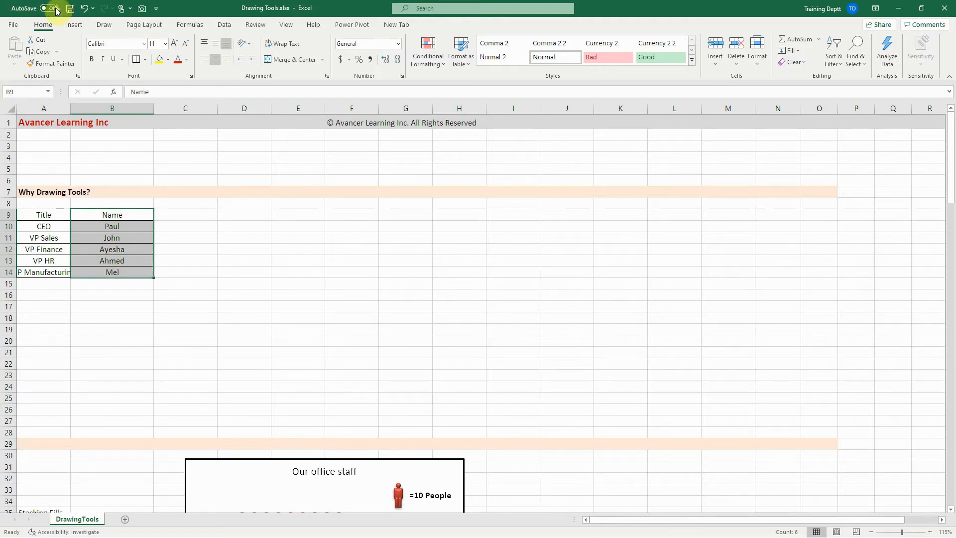
left_click(74, 25)
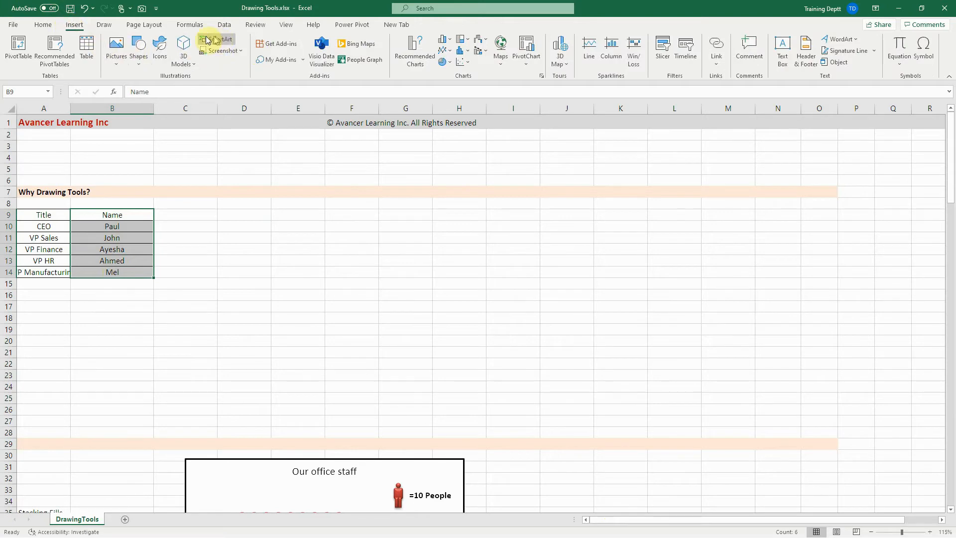
left_click(147, 63)
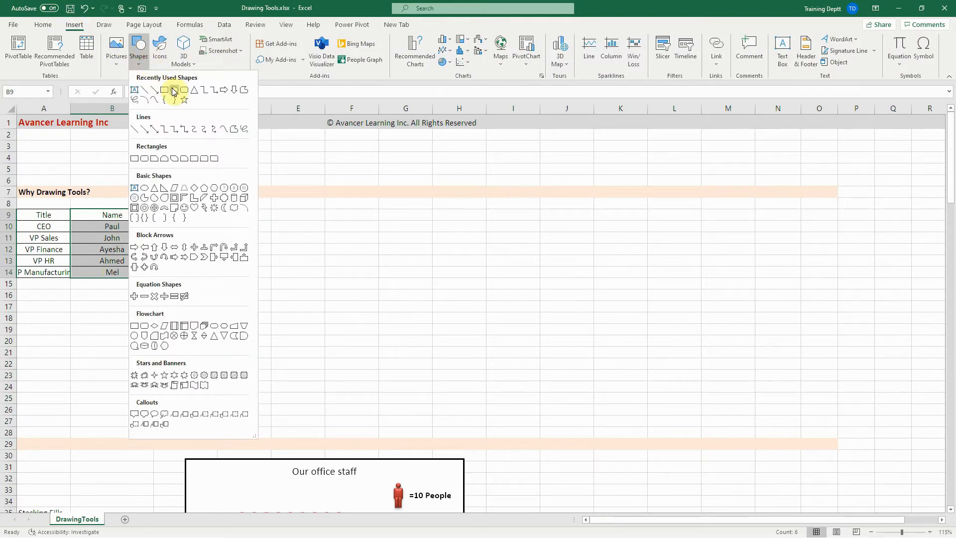
left_click(188, 90)
left_click_drag(363, 225, 391, 246)
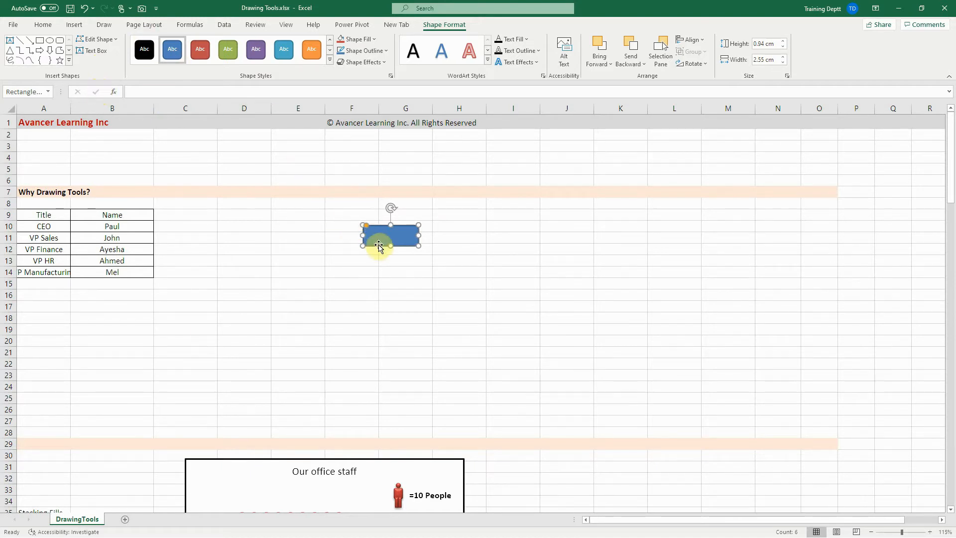
key("Delete")
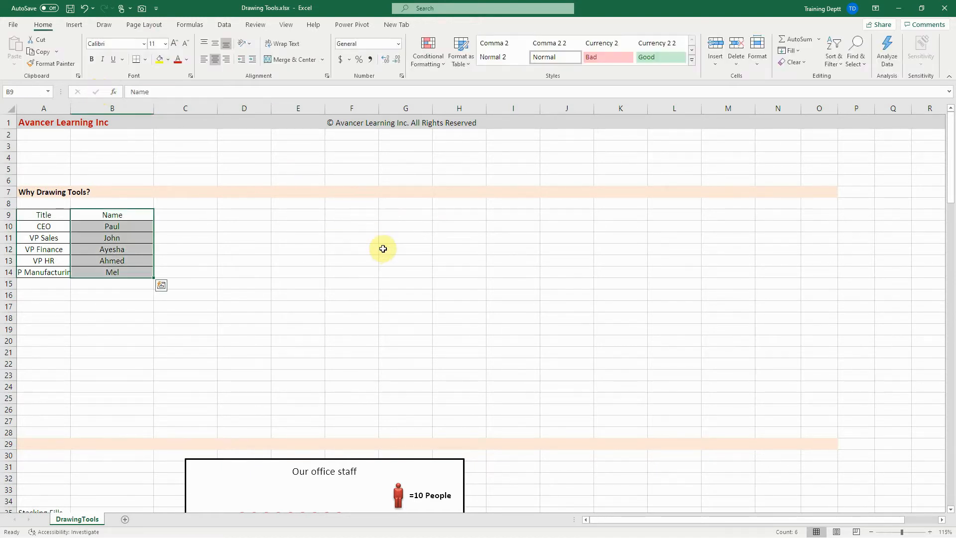
Insert a Name and Title Organization Chart from the Hierarchy category of SmartArt graphics
left_click(74, 26)
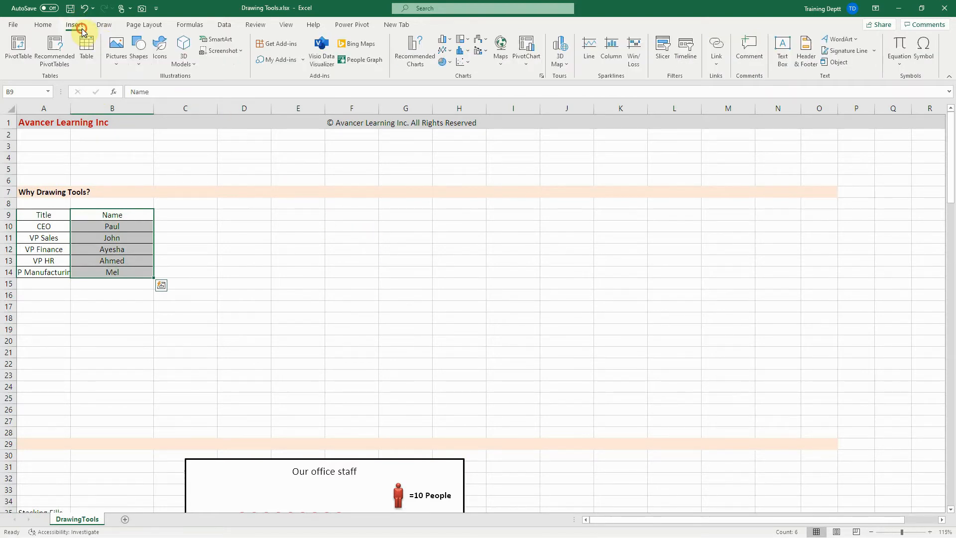
left_click(222, 41)
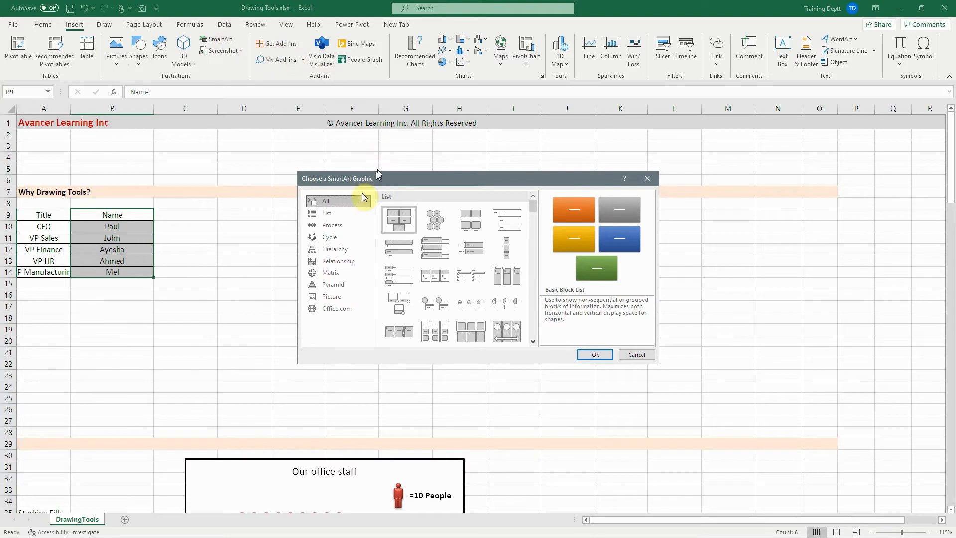
left_click(339, 249)
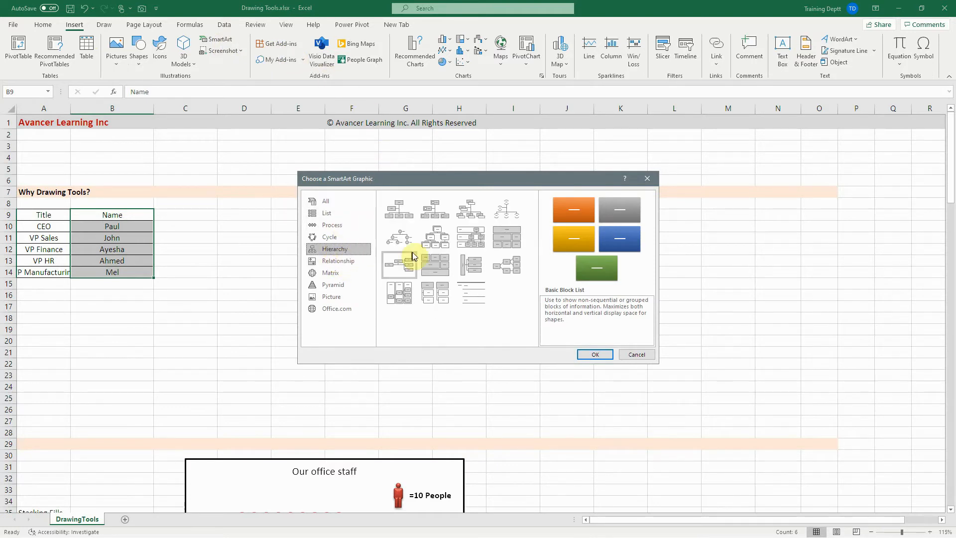
left_click(473, 219)
left_click(595, 354)
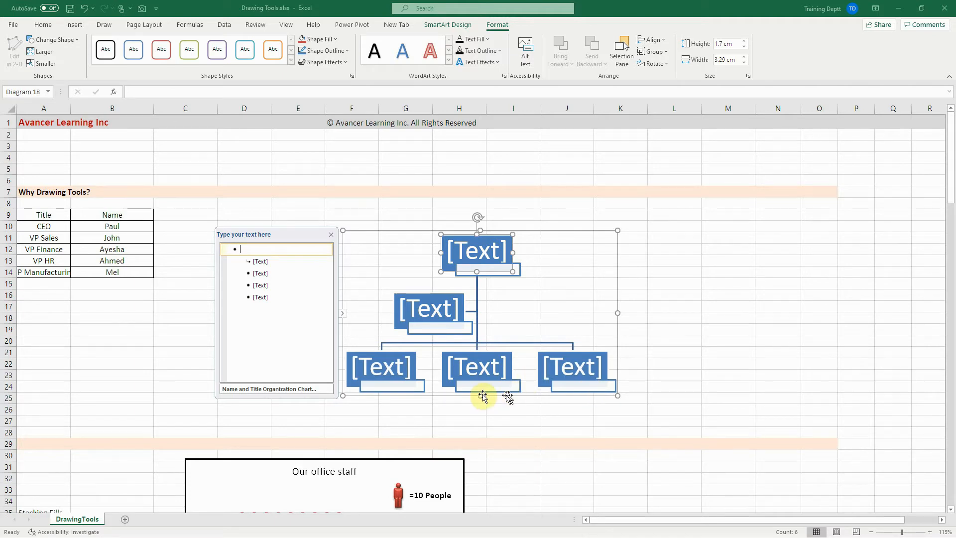
Promote the assistant box to the top level of the organization chart and delete the original top box
left_click(263, 261)
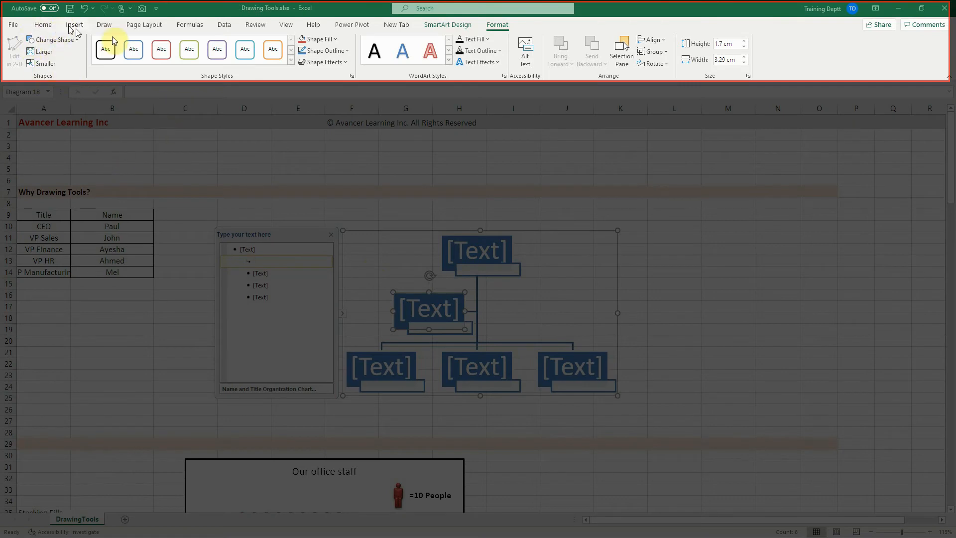
left_click(431, 27)
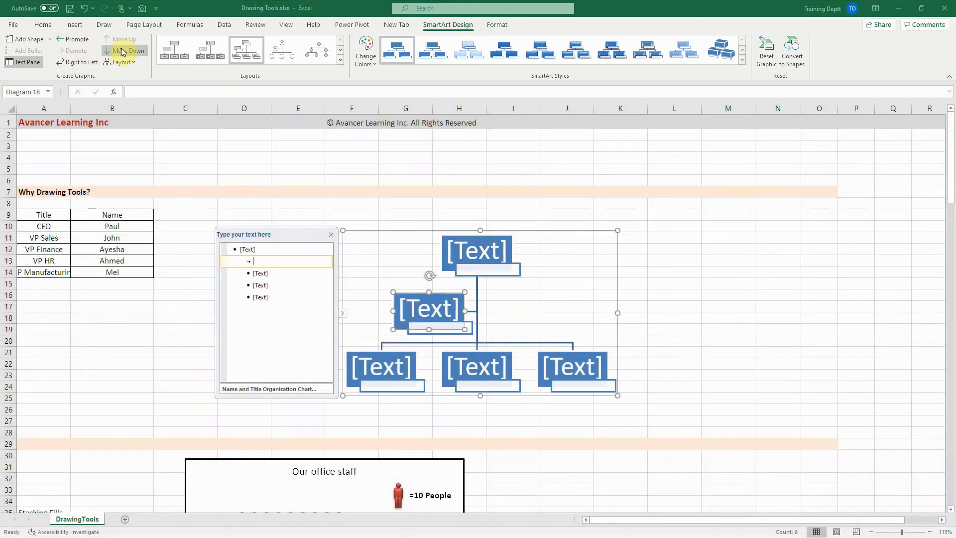
left_click(72, 39)
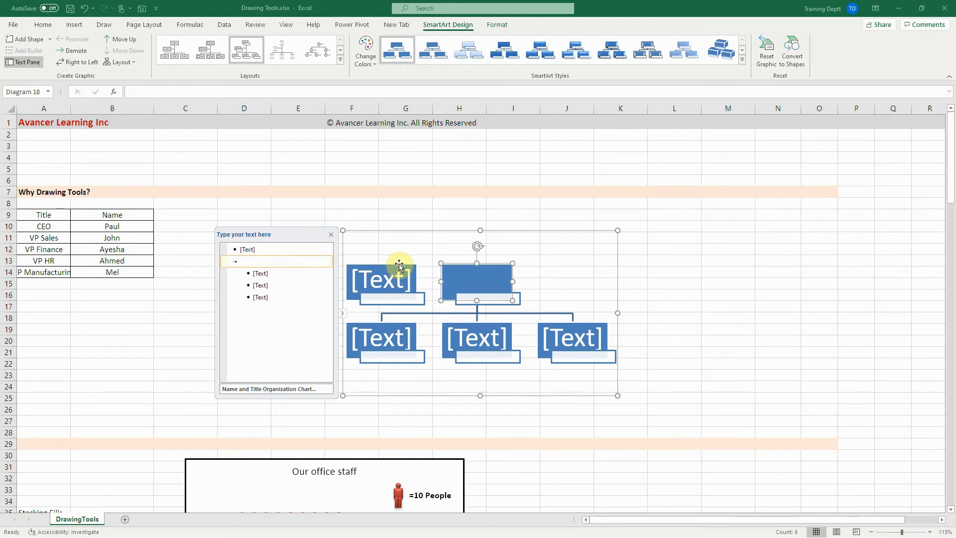
left_click(401, 267)
key("Delete")
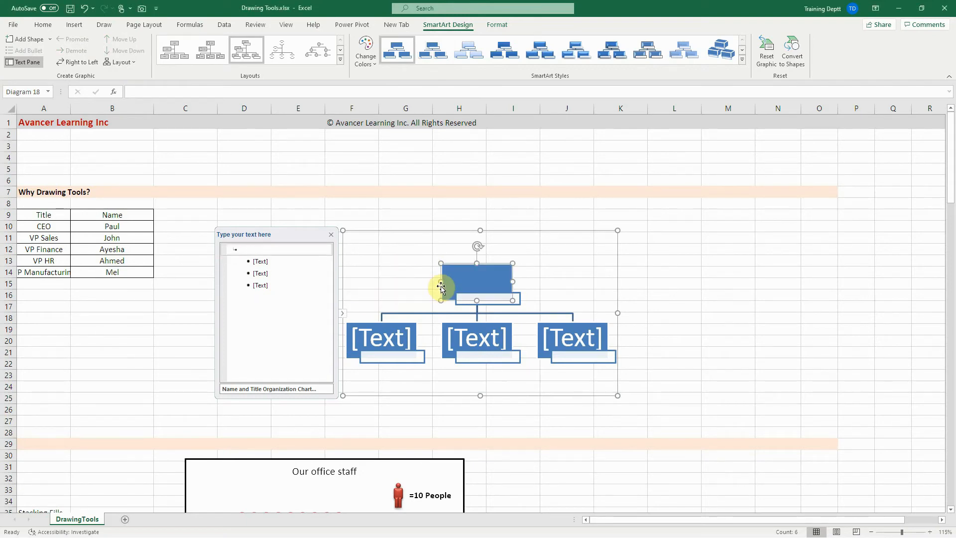
Add a fourth subordinate box at the end of the organization chart and move the chart up and left to start in row 9
left_click(293, 285)
key("Return")
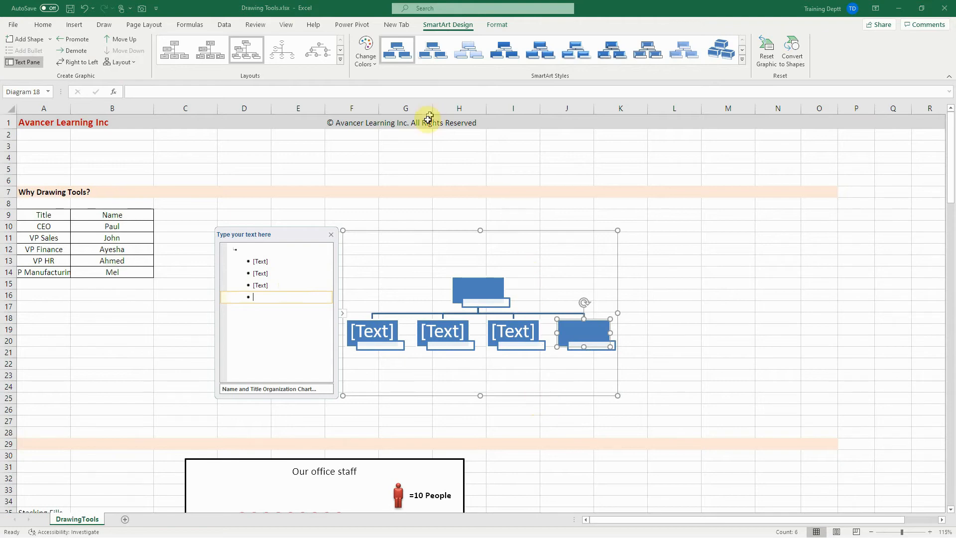
left_click_drag(427, 231, 390, 207)
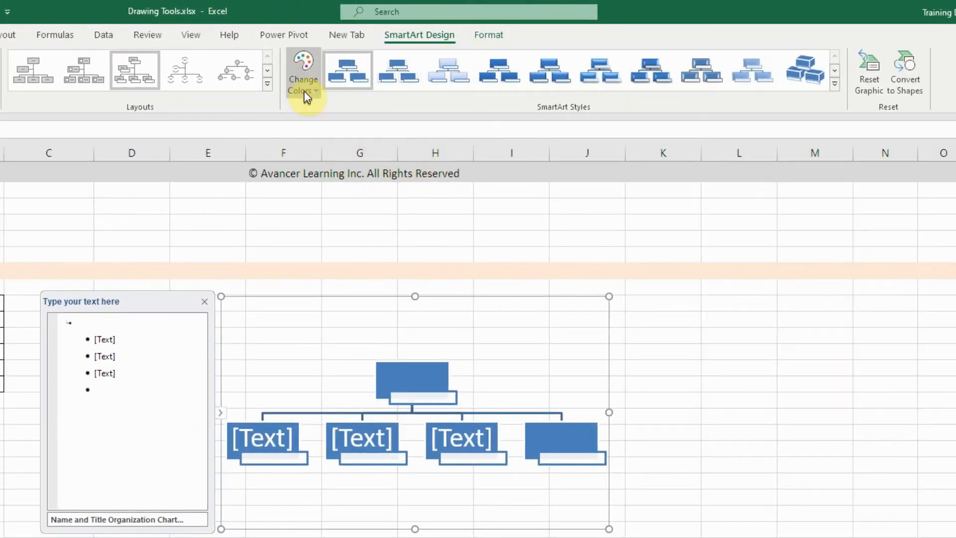
Recolour the organization chart with the fourth Colorful scheme and apply the fourth SmartArt style
left_click(304, 90)
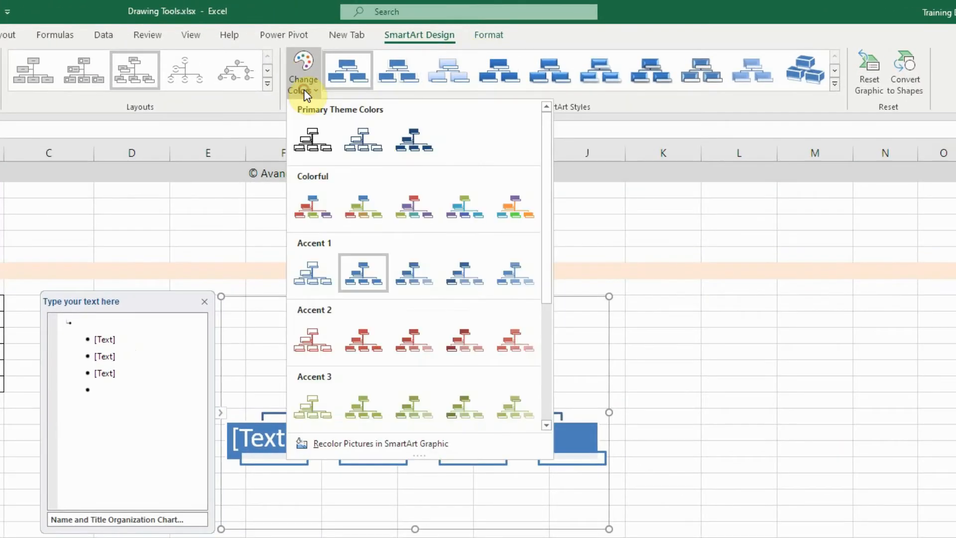
left_click(463, 210)
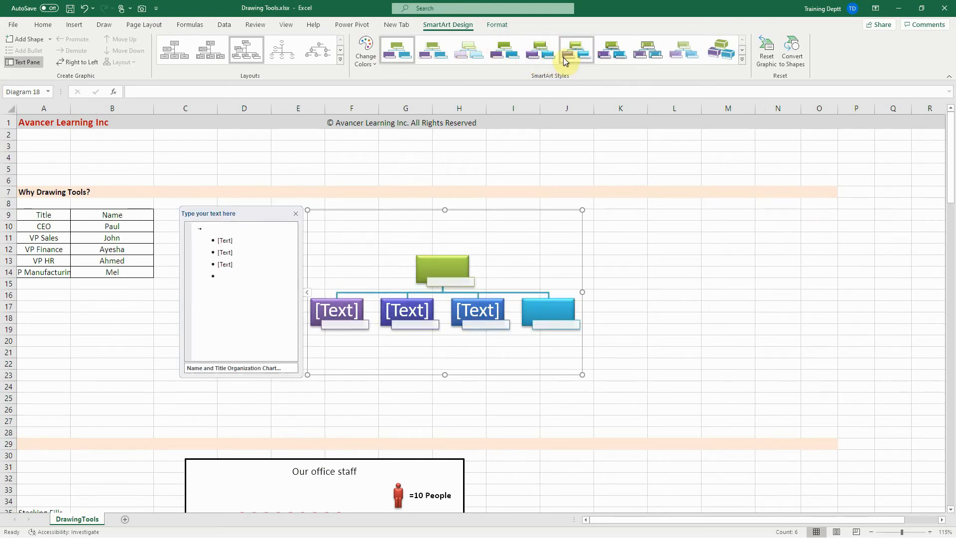
left_click(509, 55)
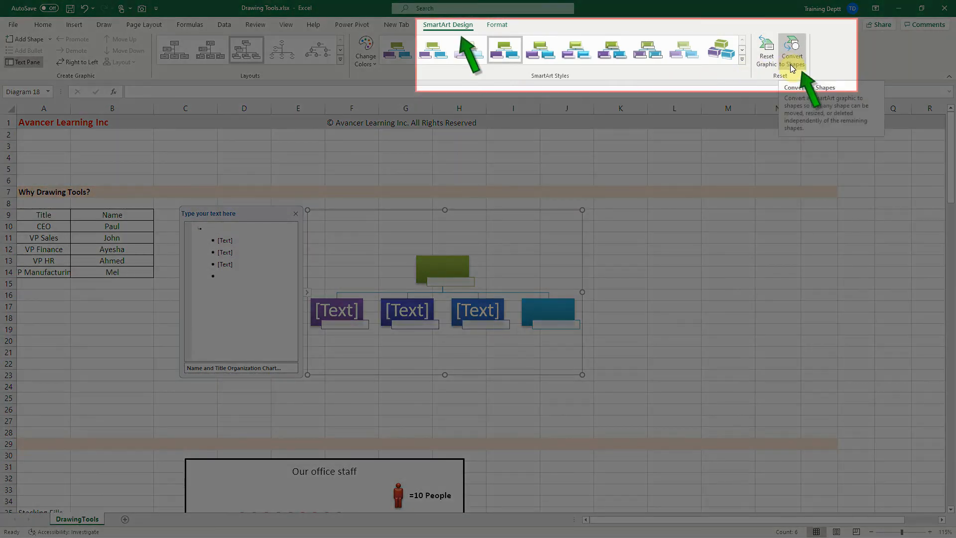
Convert the organization chart to shapes and move the group closer to the title and name table, starting in row 9
left_click(792, 67)
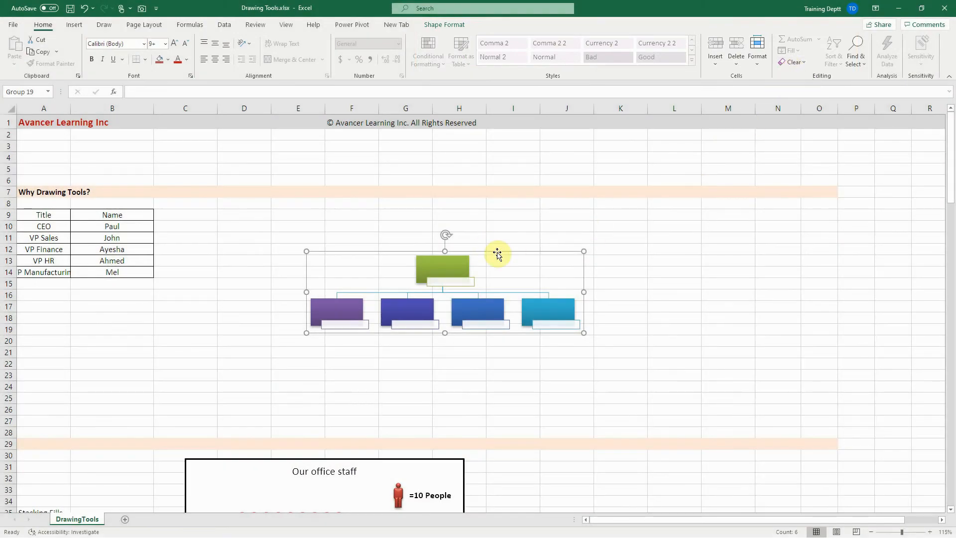
left_click_drag(497, 249, 428, 213)
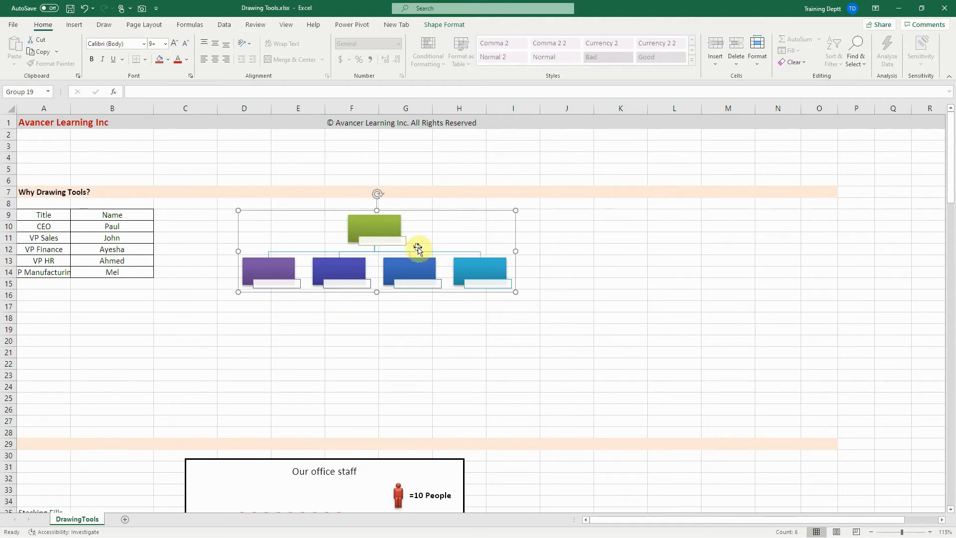
Link the green top box's text to the CEO's name cell with the formula =$B$10
left_click(374, 229)
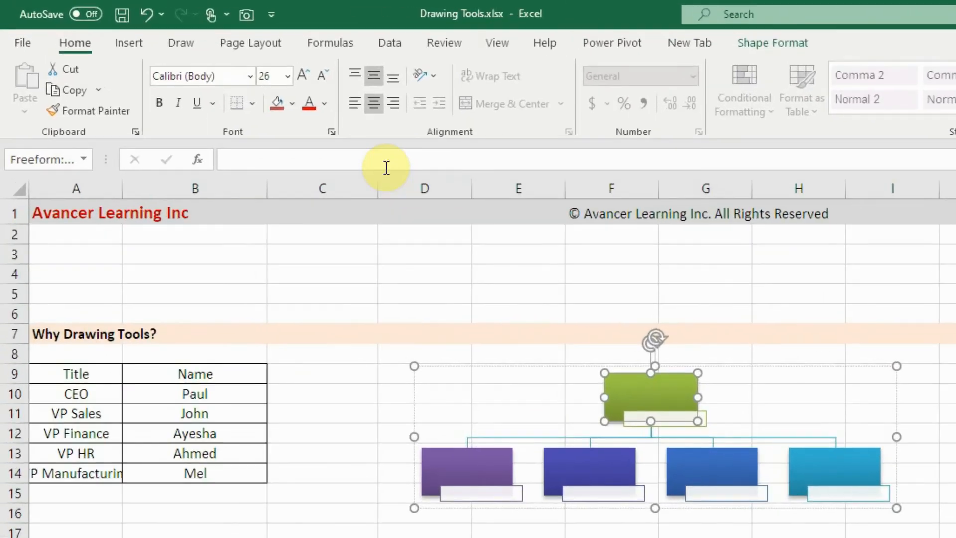
left_click(305, 159)
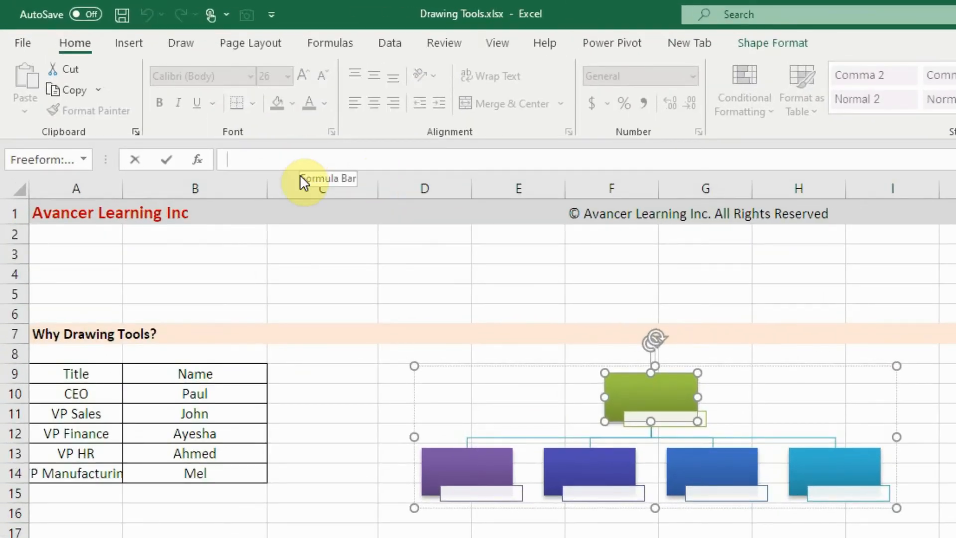
type("=")
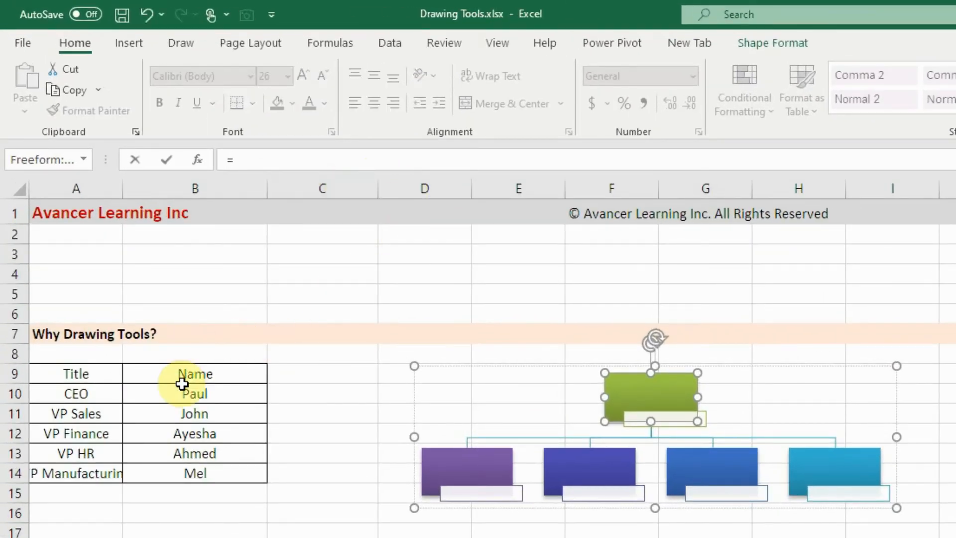
left_click(197, 394)
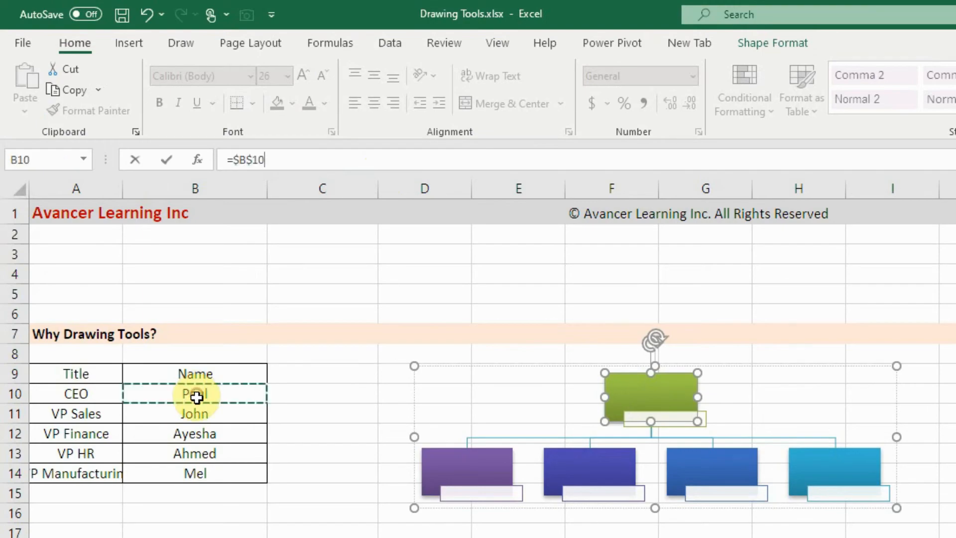
key("Return")
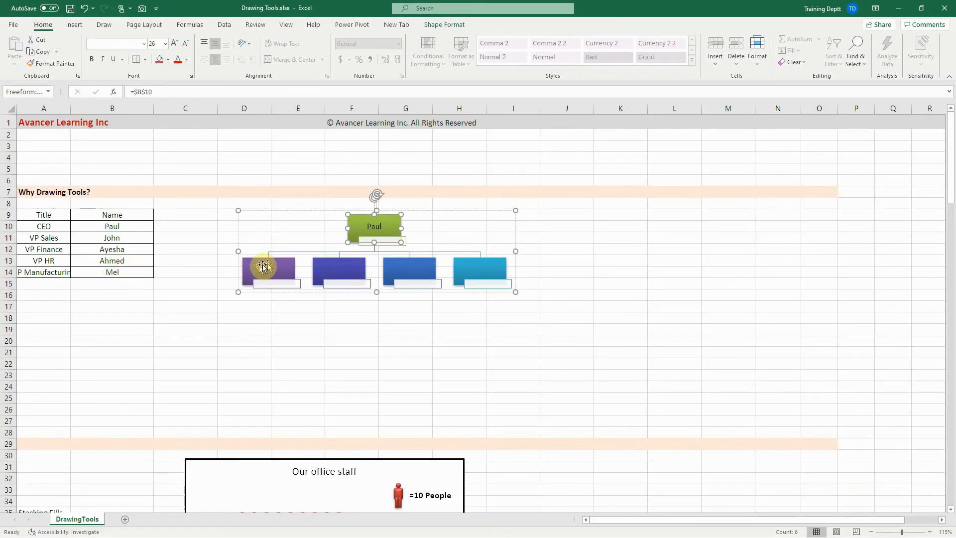
Link the small label under the green top box to the CEO title cell with the formula =$A$10
left_click(403, 241)
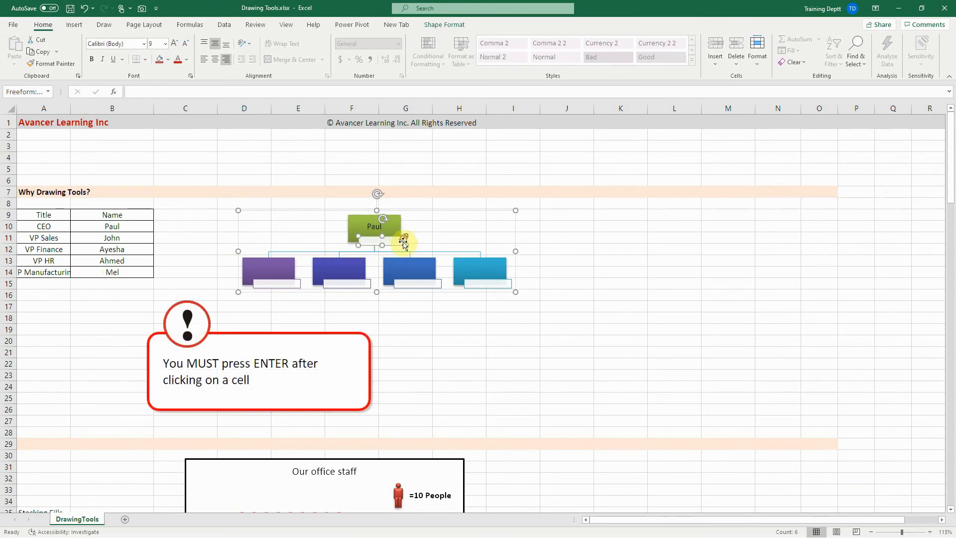
left_click(194, 92)
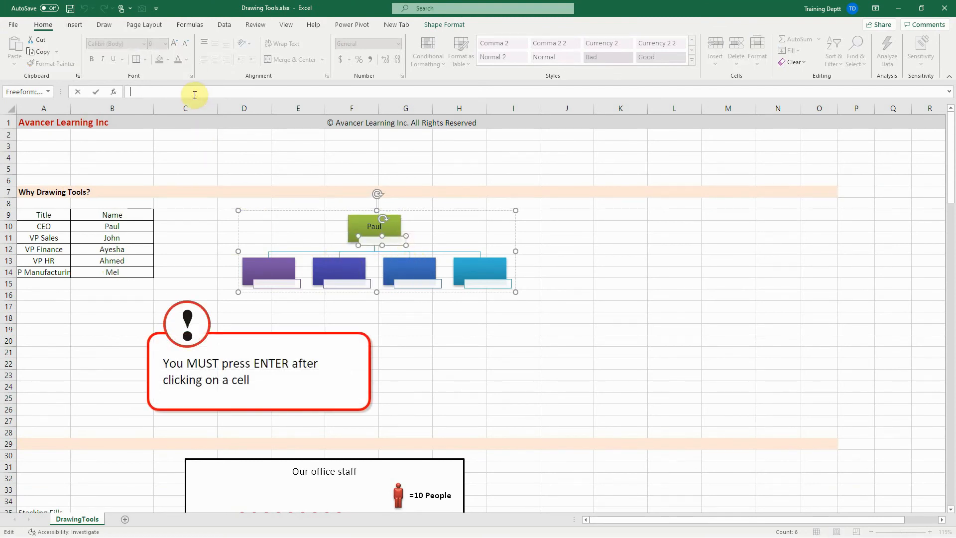
type("=")
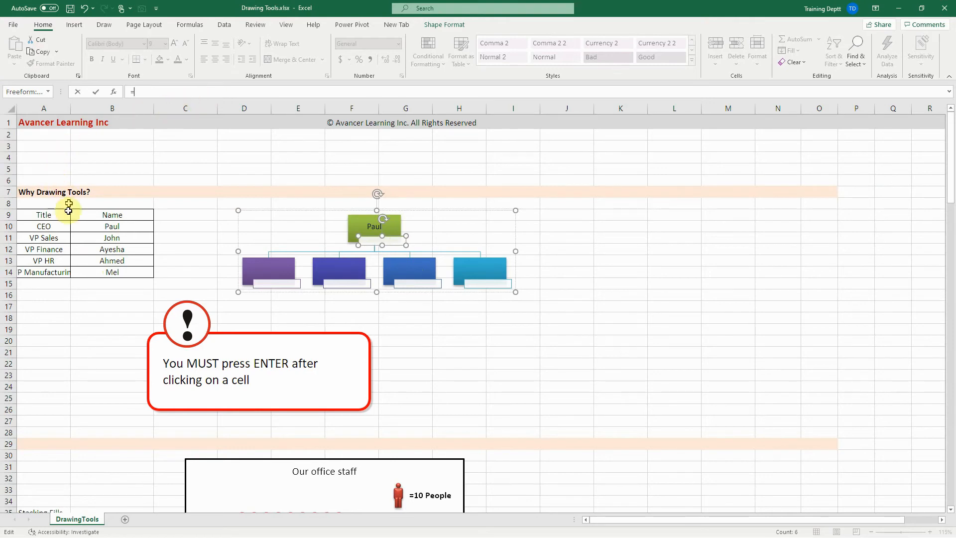
left_click(55, 224)
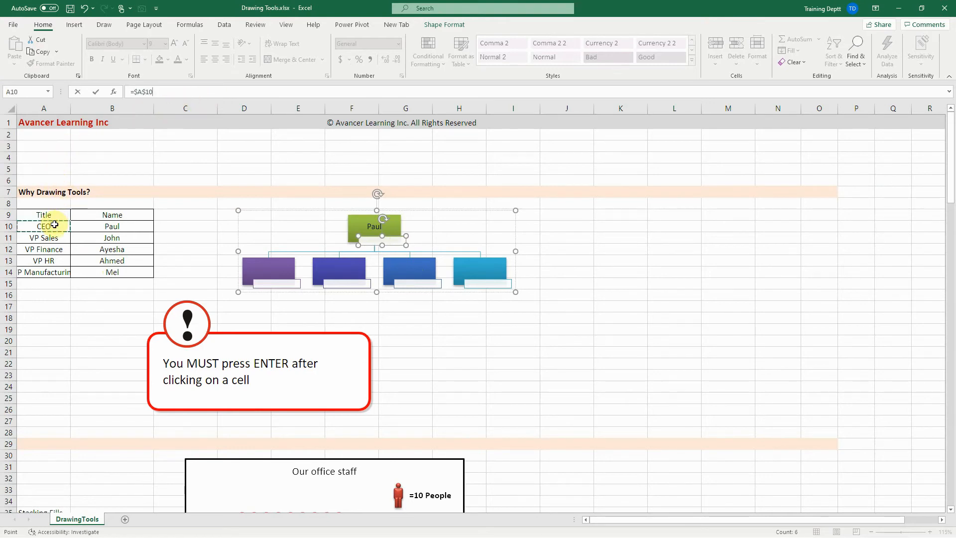
key("Return")
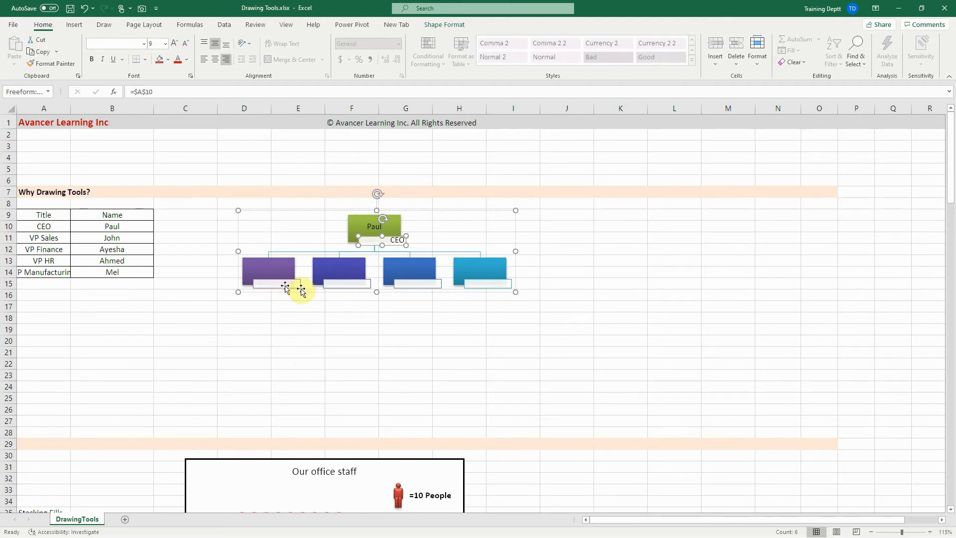
Link the purple subordinate box's text to the VP Sales name cell with the formula =$B$11
left_click(276, 268)
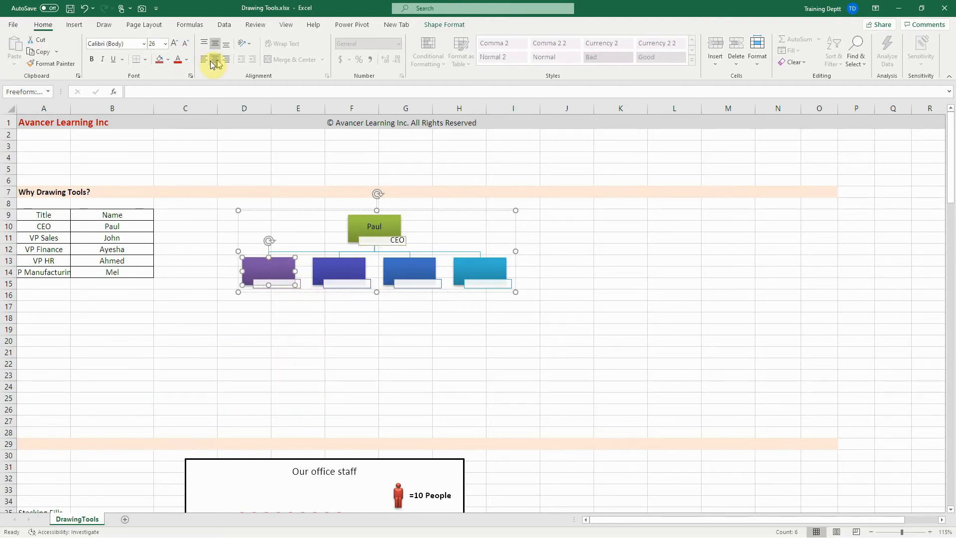
left_click(159, 93)
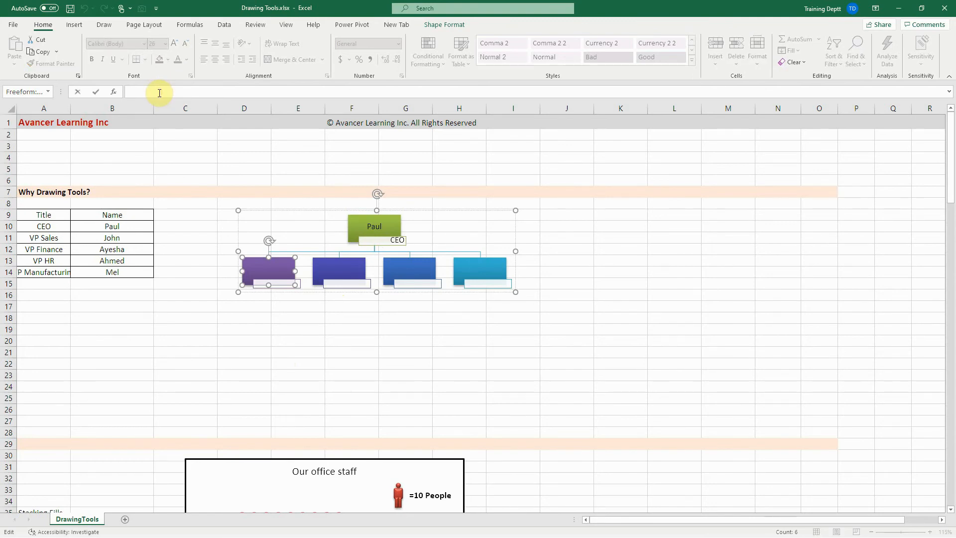
type("=")
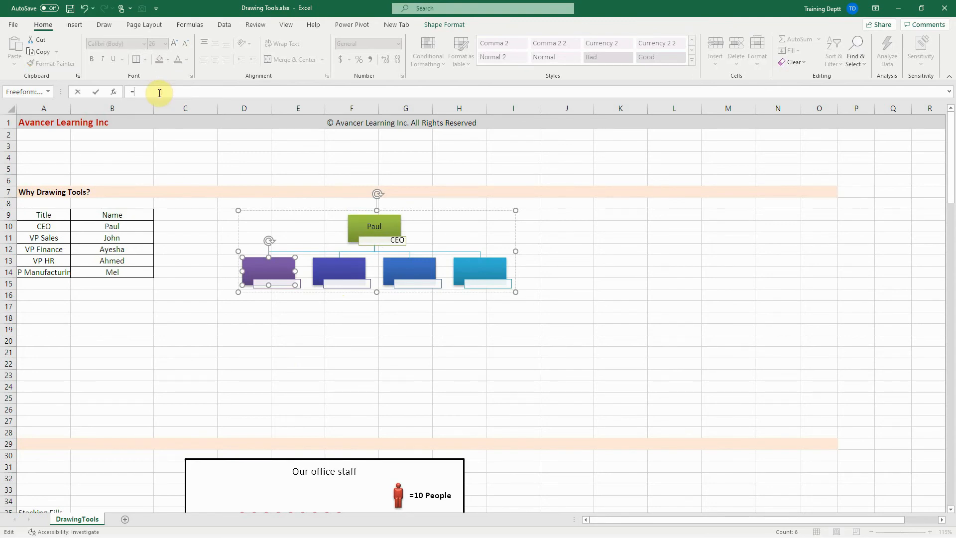
left_click(112, 238)
key("Return")
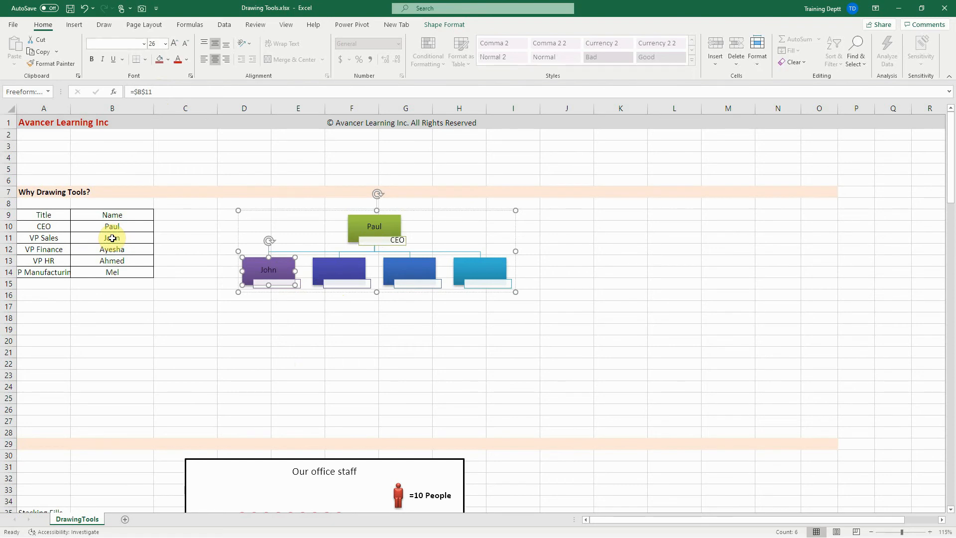
Link the small label under the purple box to the VP Sales title cell with the formula =$A$11
left_click(285, 286)
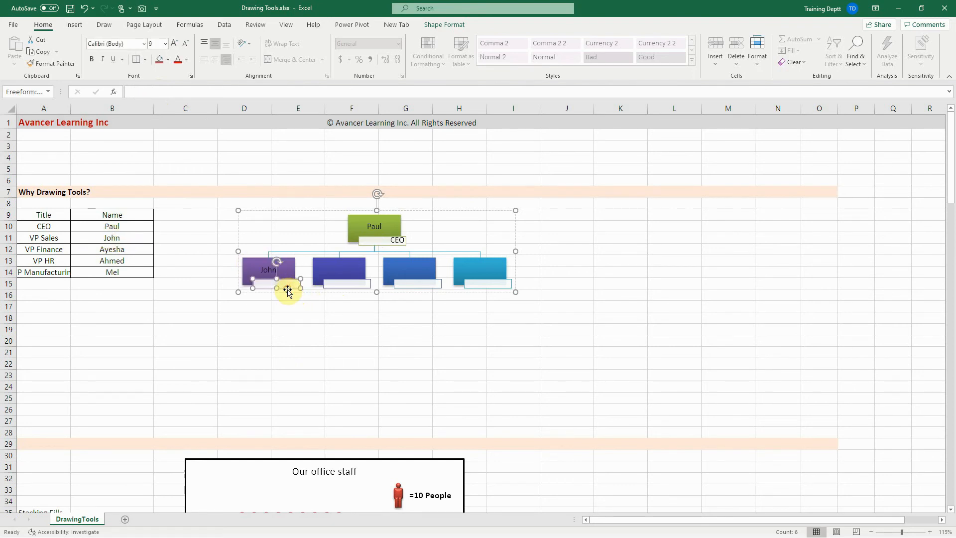
left_click(212, 92)
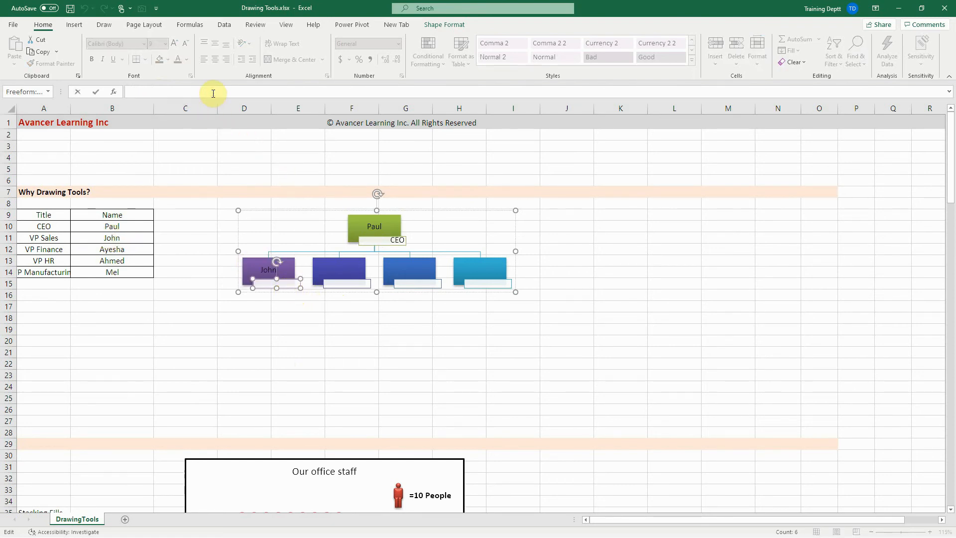
type("=")
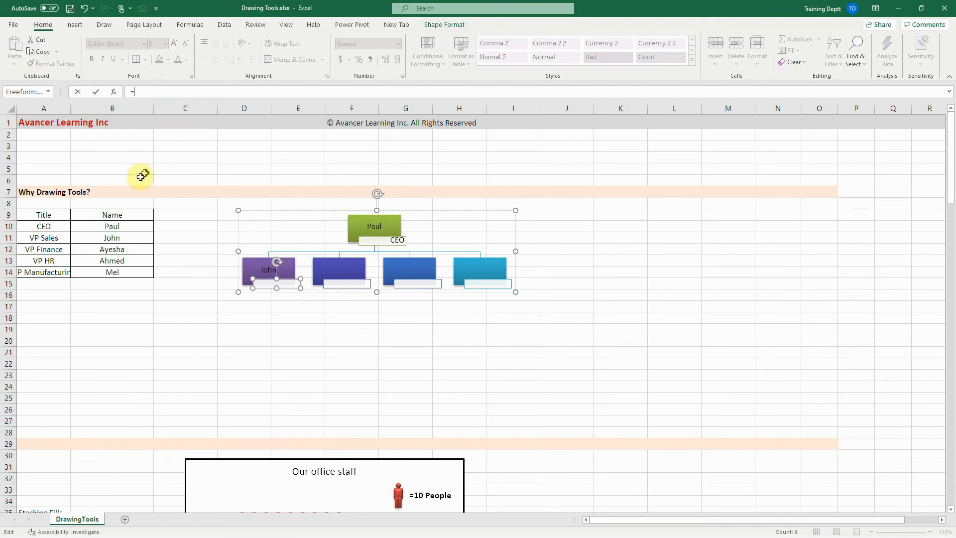
left_click(50, 242)
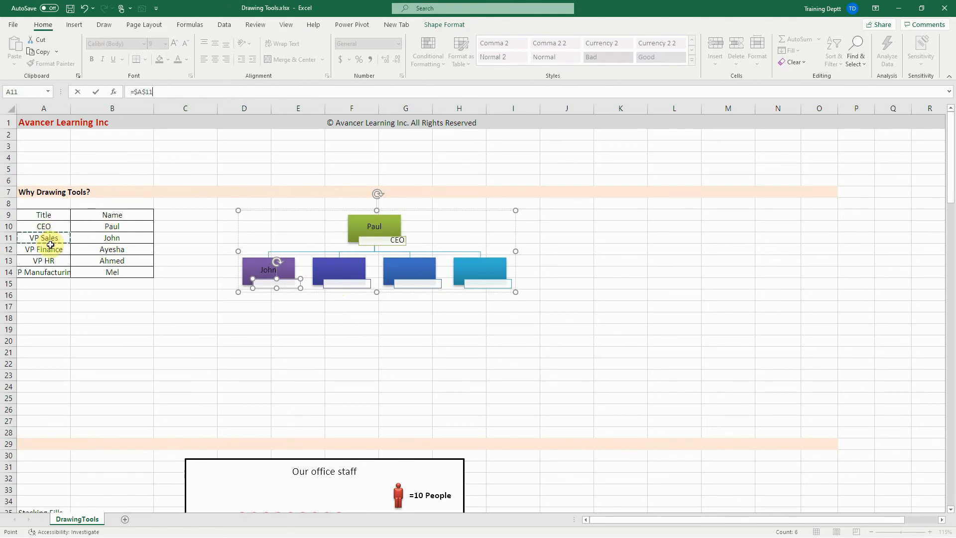
key("Return")
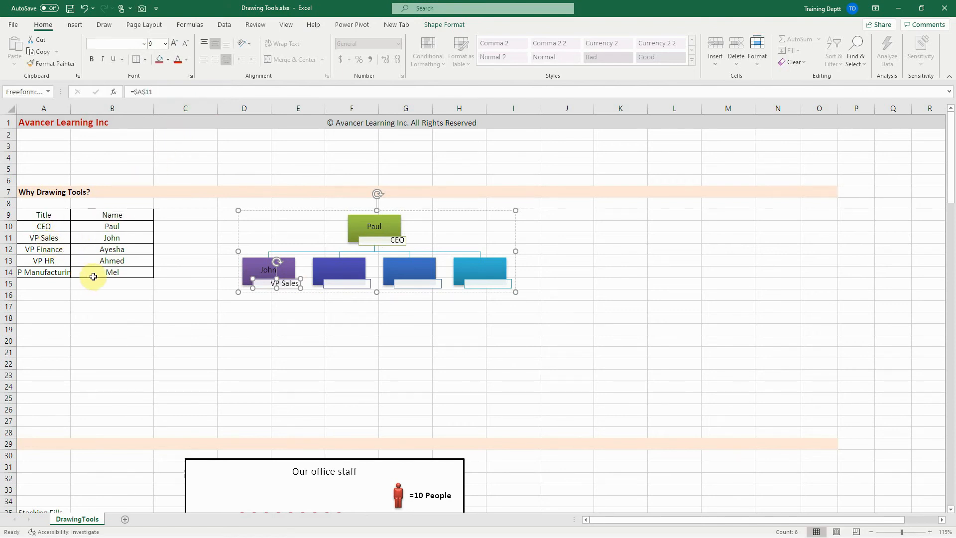
Format the name in the purple box as white, bold text at size 14
left_click(377, 227)
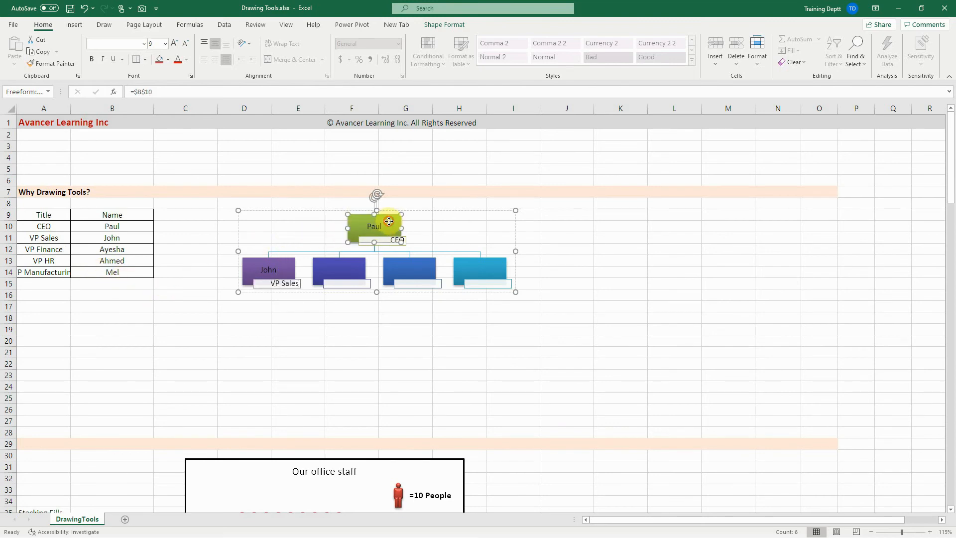
left_click(291, 268)
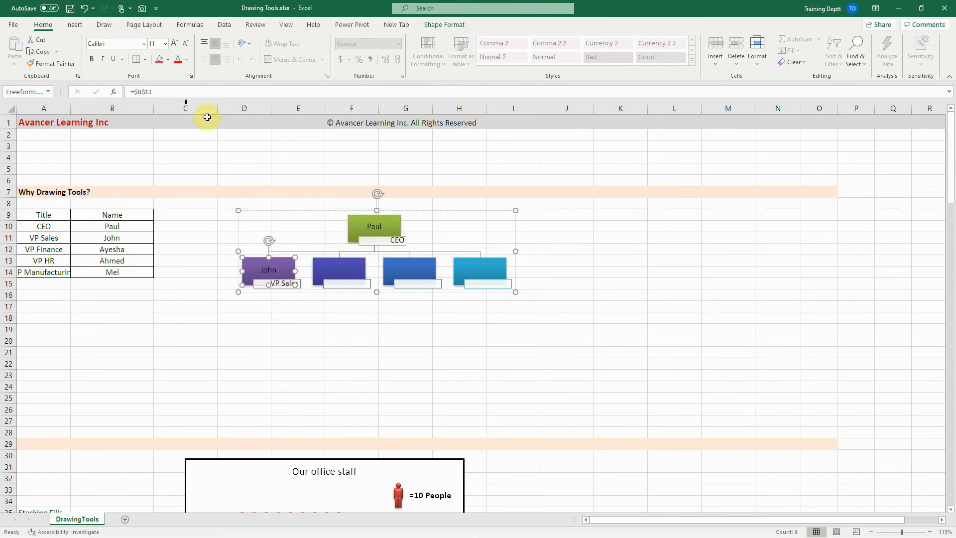
left_click(186, 59)
left_click(178, 100)
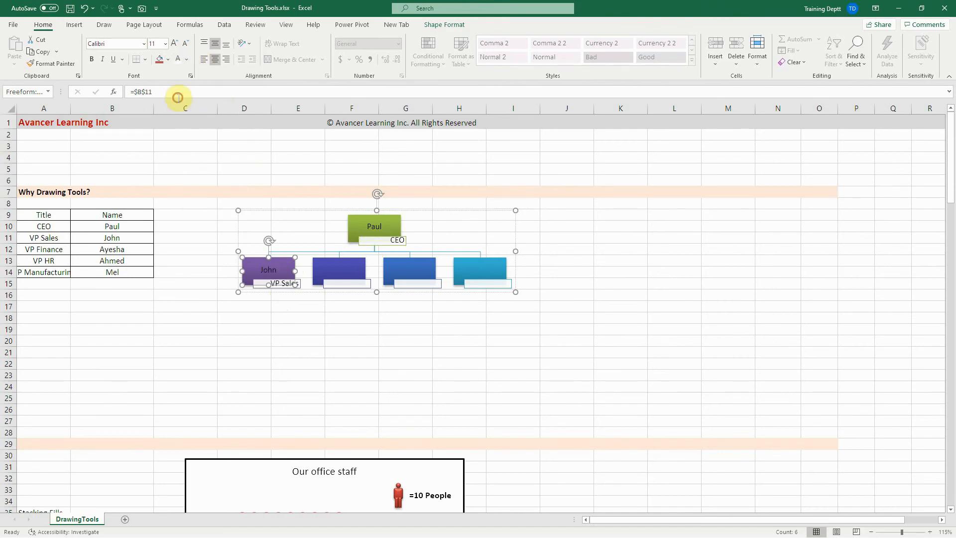
left_click(92, 59)
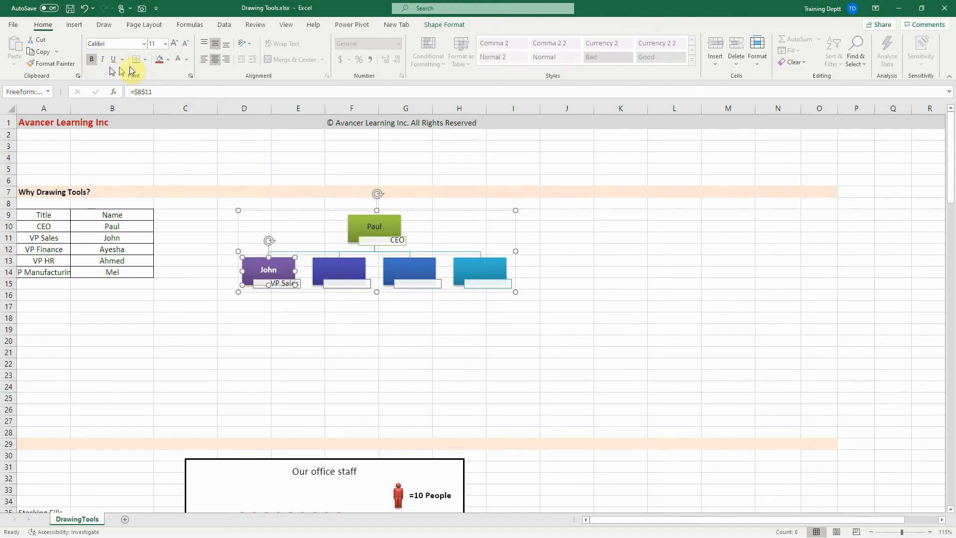
left_click(174, 44)
left_click(174, 43)
left_click(174, 43)
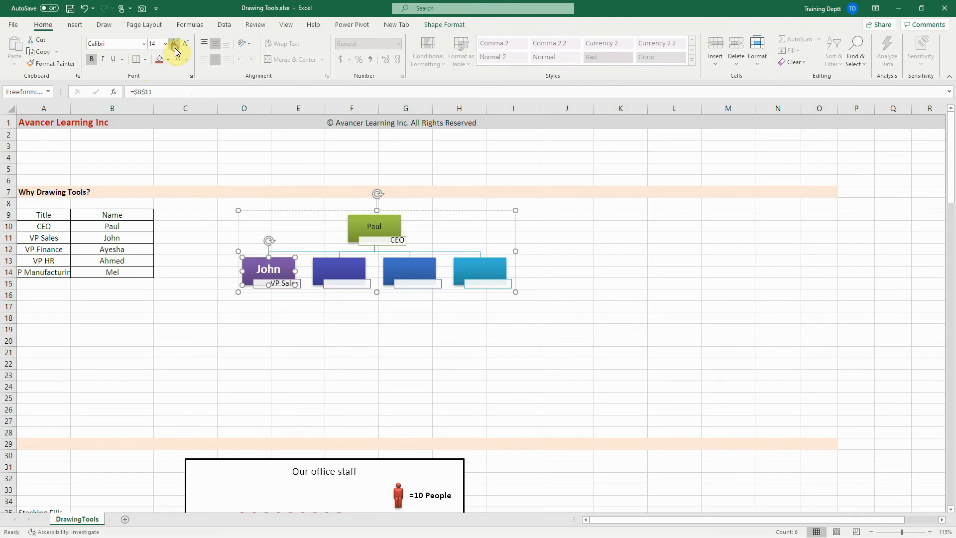
Reduce the VP Sales title label's font size to 10.5 and make the text italic
left_click(298, 285)
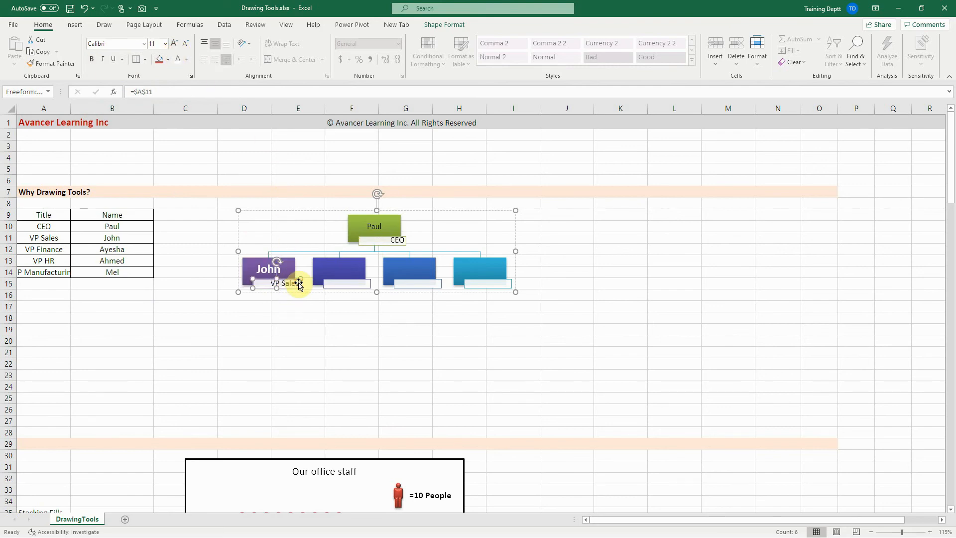
left_click(186, 46)
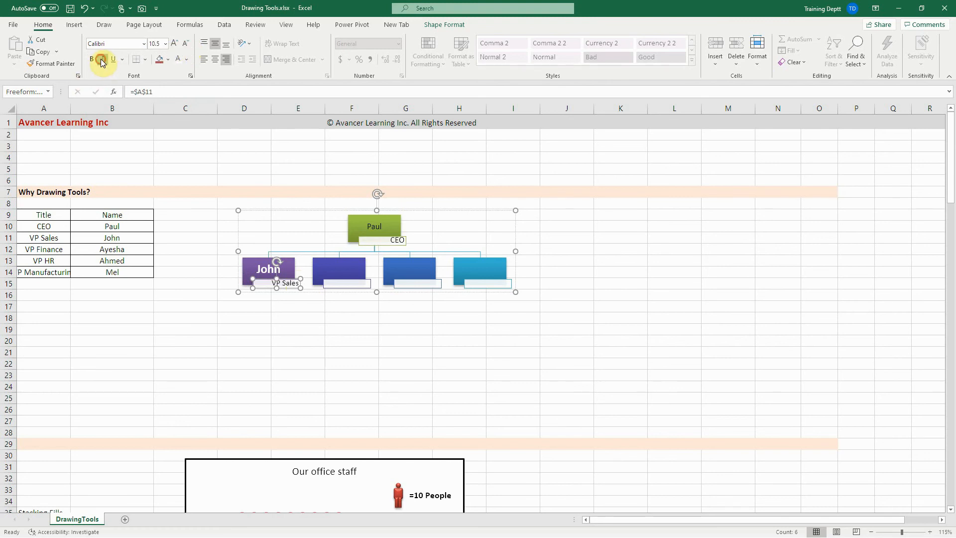
left_click(102, 59)
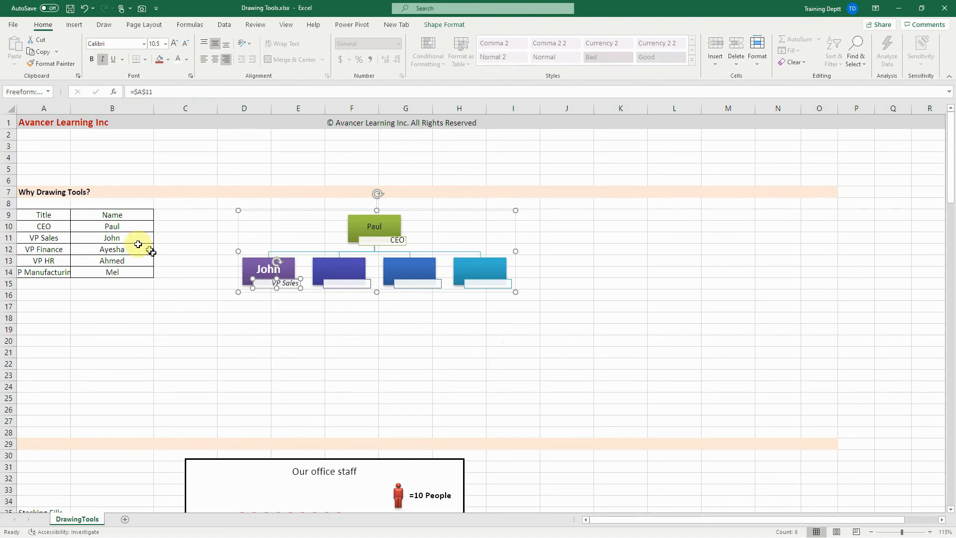
Replace the VP Sales name in cell B11 with a different first name to test the link
left_click(115, 240)
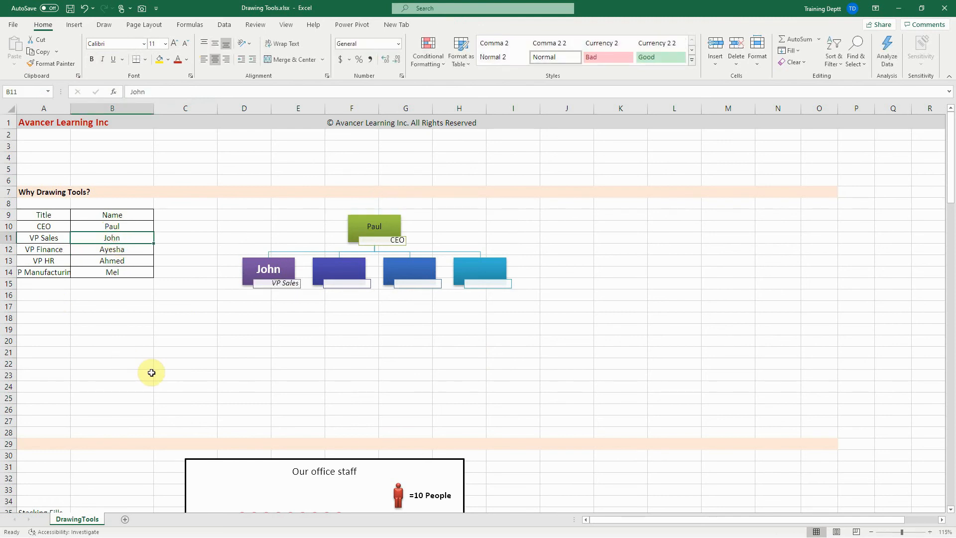
type("Rob")
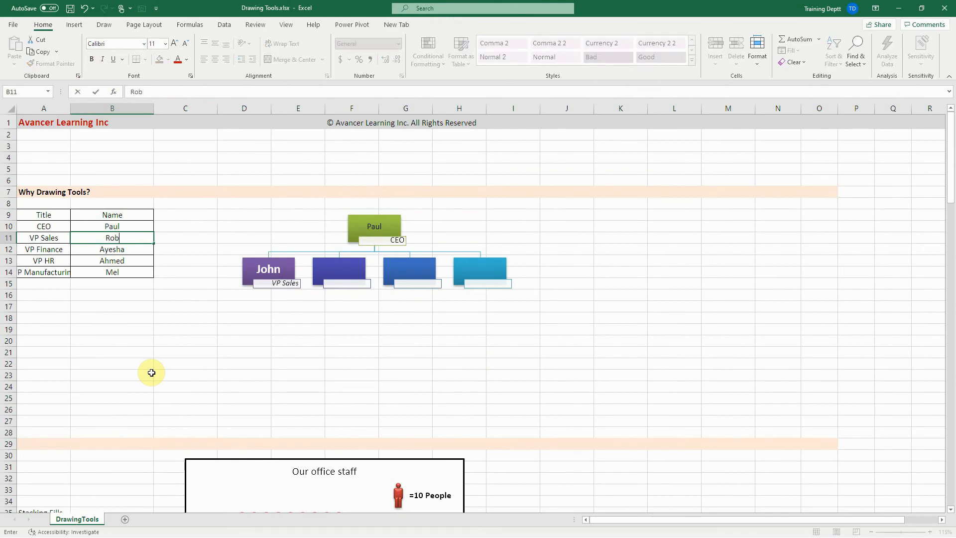
type("ert")
key("Return")
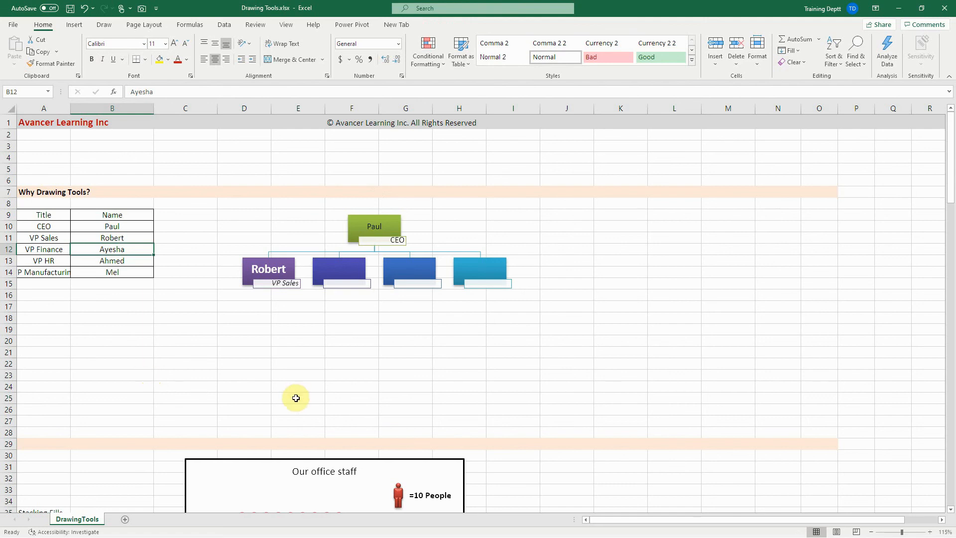
Bring the Warehouse-to-Shipping process flow diagram below row 50 into view
scroll(151, 373, "down", 13)
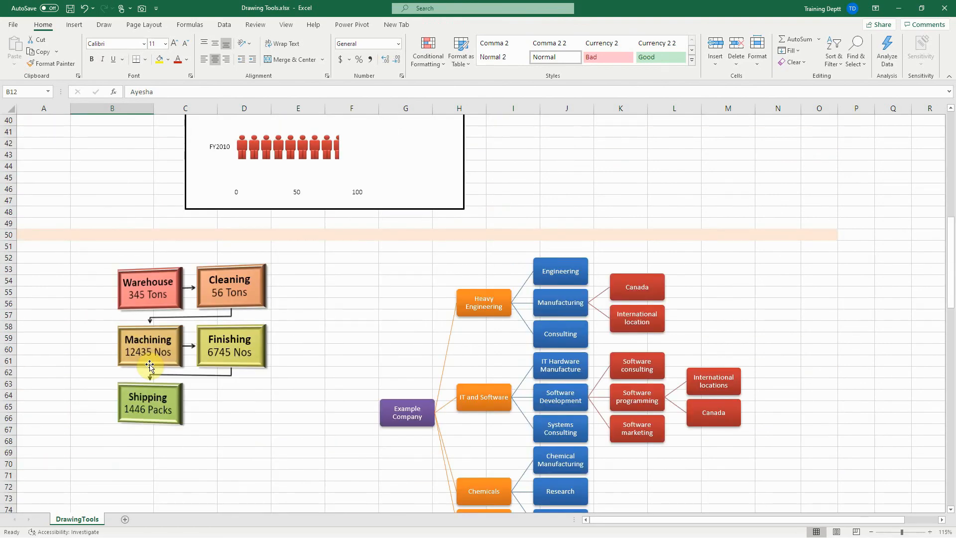